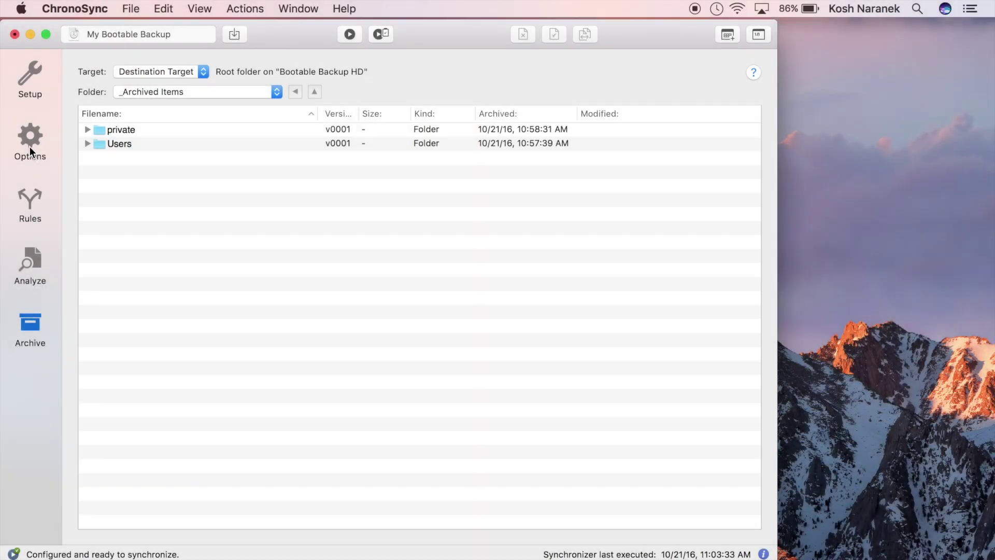
Switch the task window to its Options settings, then return to the ChronoSync Organizer
{"action": "left_click", "coordinate": [30, 149]}
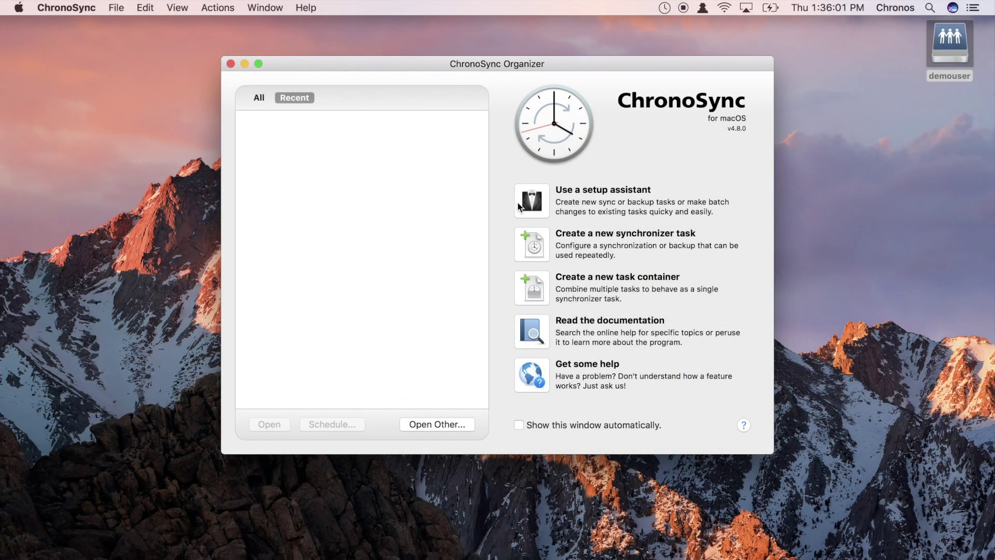
Start the Synchronize Two Folders assistant with local Documents as the left folder
{"action": "left_click", "coordinate": [518, 204]}
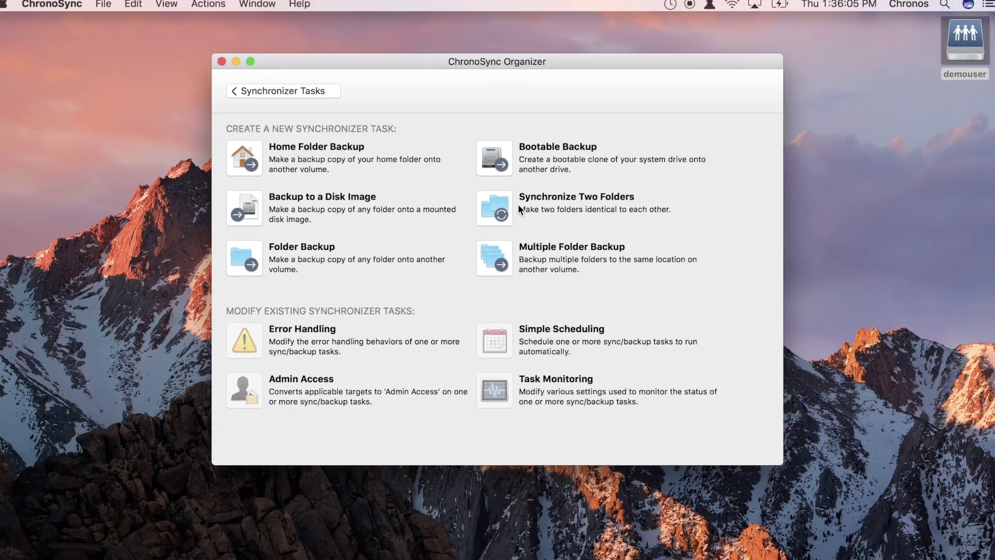
{"action": "left_click", "coordinate": [525, 231]}
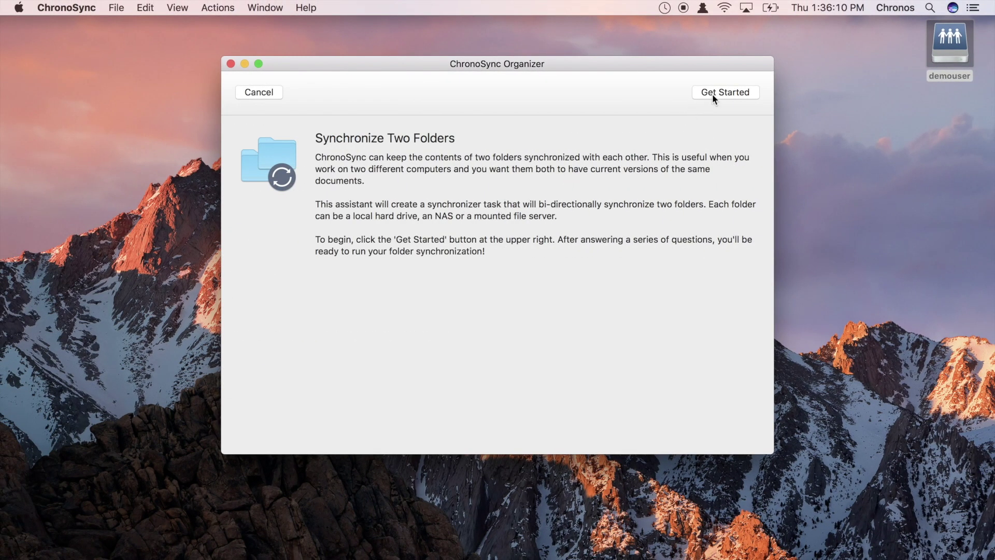
{"action": "left_click", "coordinate": [712, 94]}
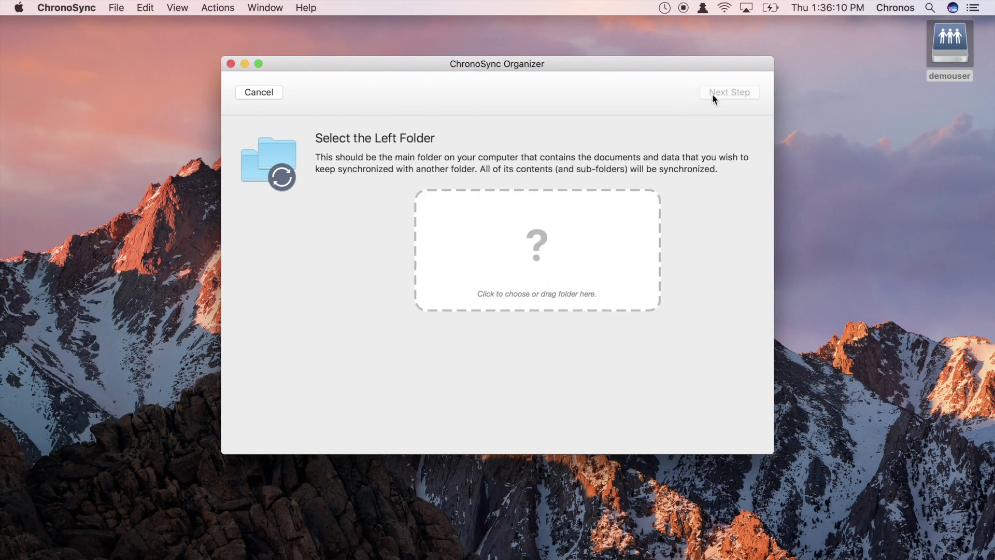
{"action": "left_click", "coordinate": [593, 217]}
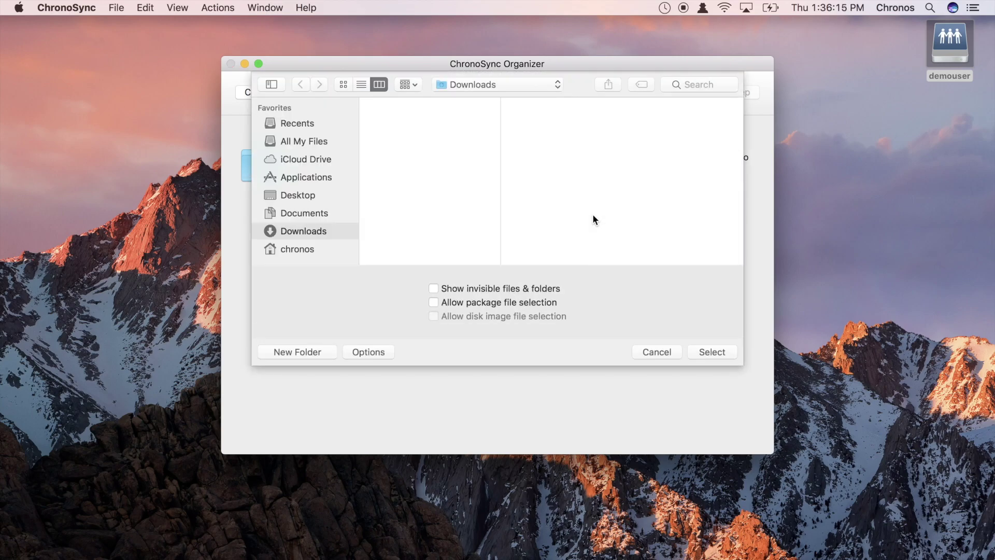
{"action": "left_click", "coordinate": [333, 217]}
{"action": "left_click", "coordinate": [699, 347]}
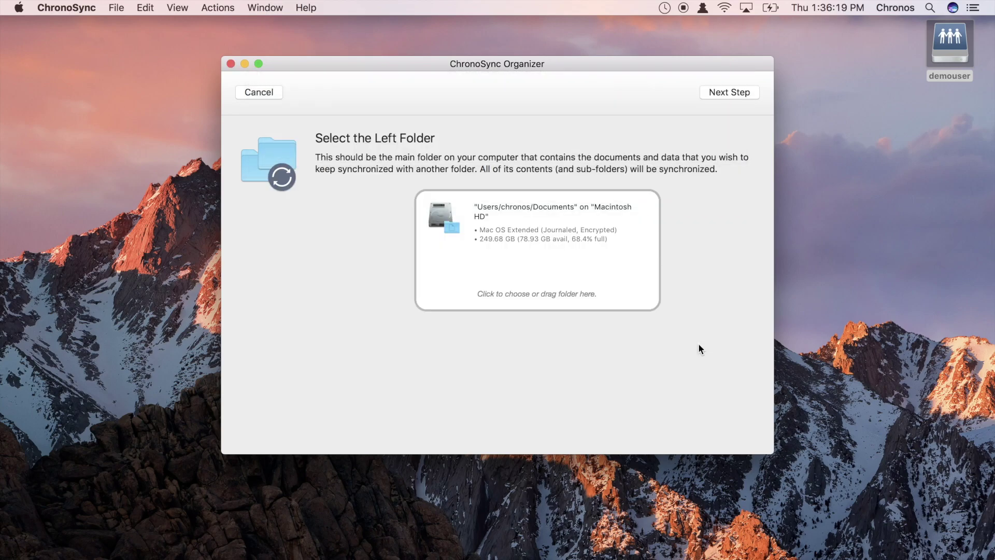
Set the network share's Documents folder as the right folder
{"action": "left_click", "coordinate": [724, 93]}
{"action": "left_click", "coordinate": [961, 50]}
{"action": "double_click", "coordinate": [961, 48]}
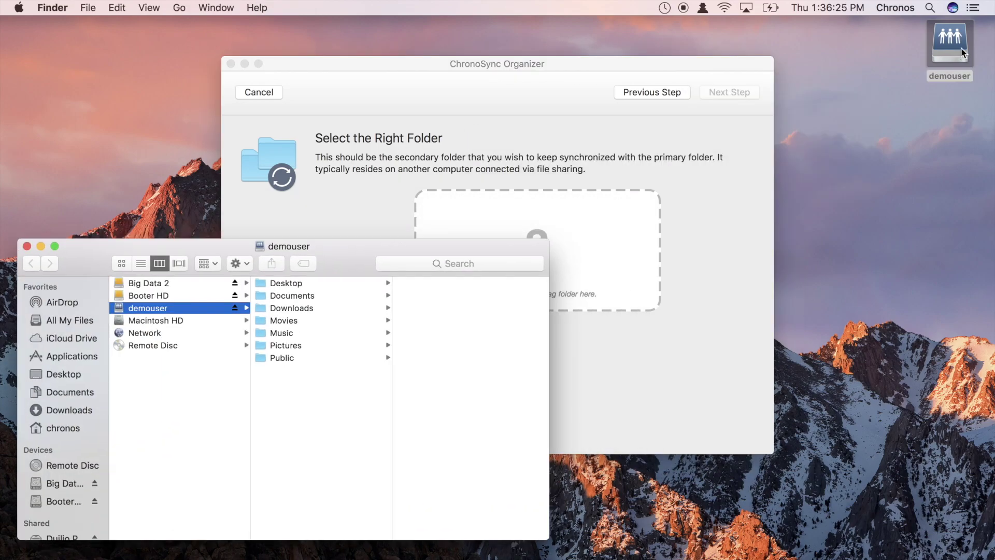
{"action": "left_click_drag", "start_coordinate": [148, 308], "coordinate": [453, 212]}
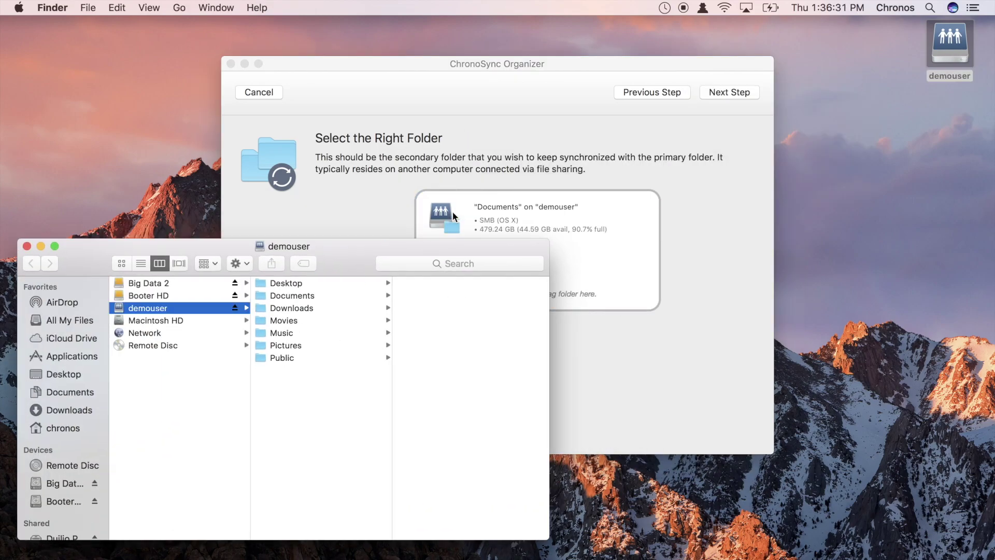
{"action": "key", "text": "super+w"}
{"action": "left_click", "coordinate": [715, 99]}
Create the Synchronize 'Documents' task and start synchronizing it
{"action": "left_click", "coordinate": [714, 97]}
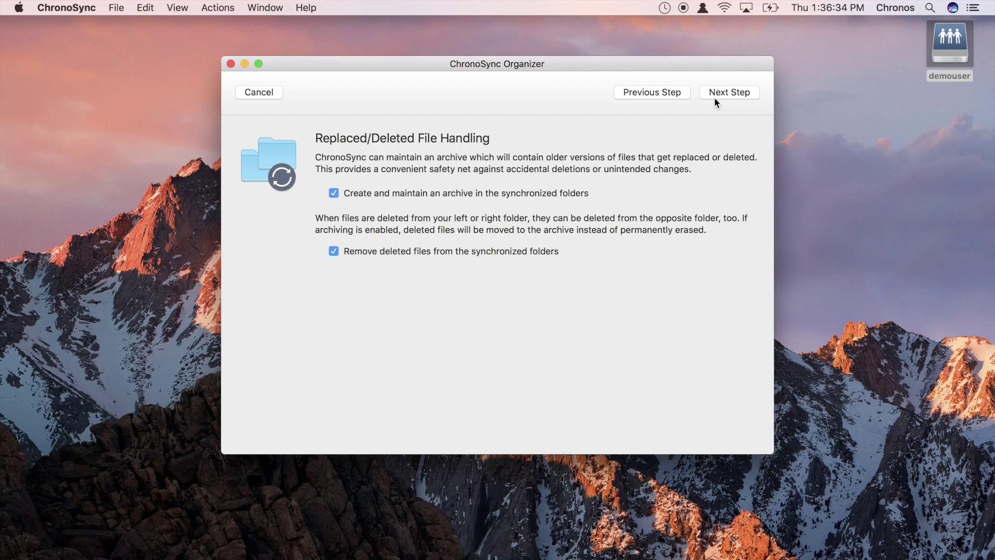
{"action": "left_click", "coordinate": [715, 96]}
{"action": "left_click", "coordinate": [716, 95]}
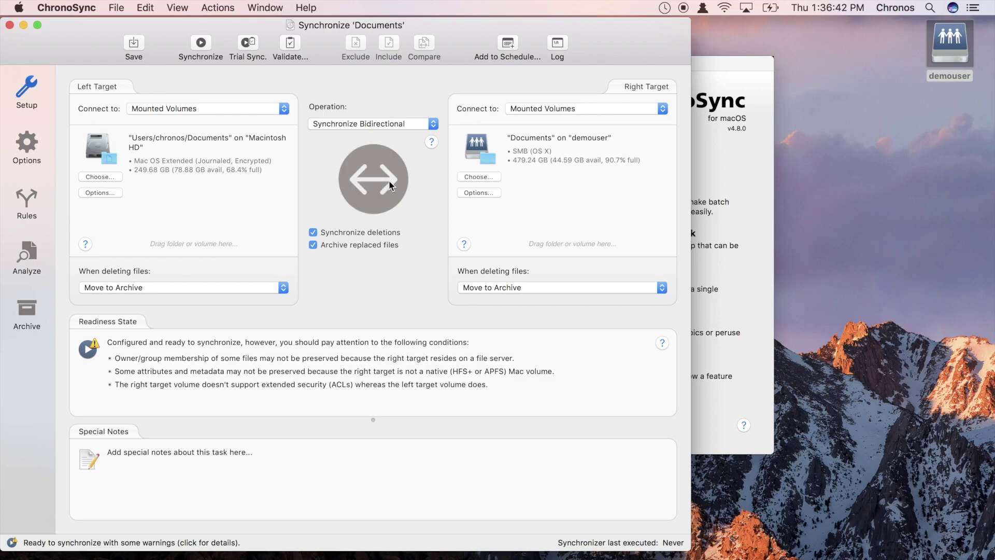
{"action": "left_click", "coordinate": [389, 179]}
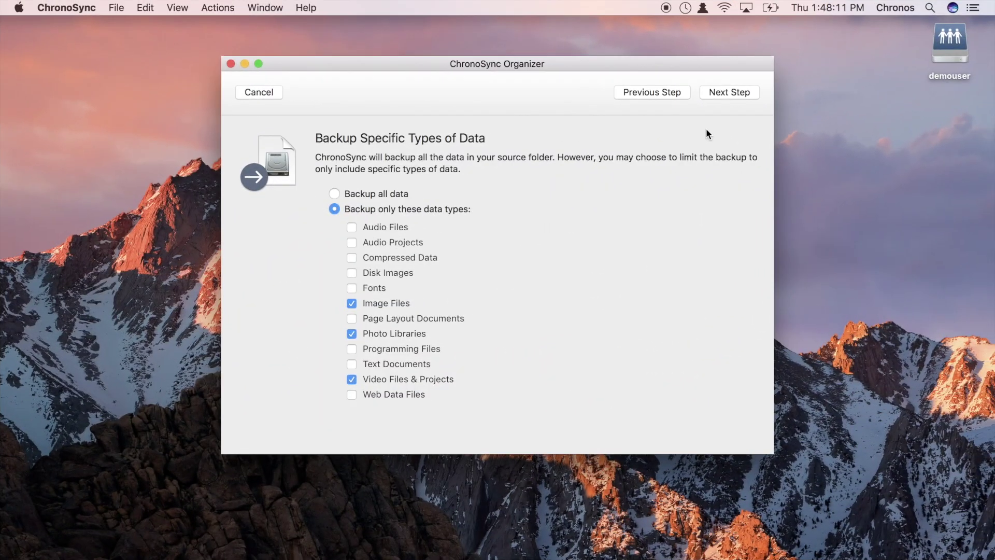
Create a new disk image named 'Media Backups' sized Source + 200%
{"action": "left_click", "coordinate": [742, 92]}
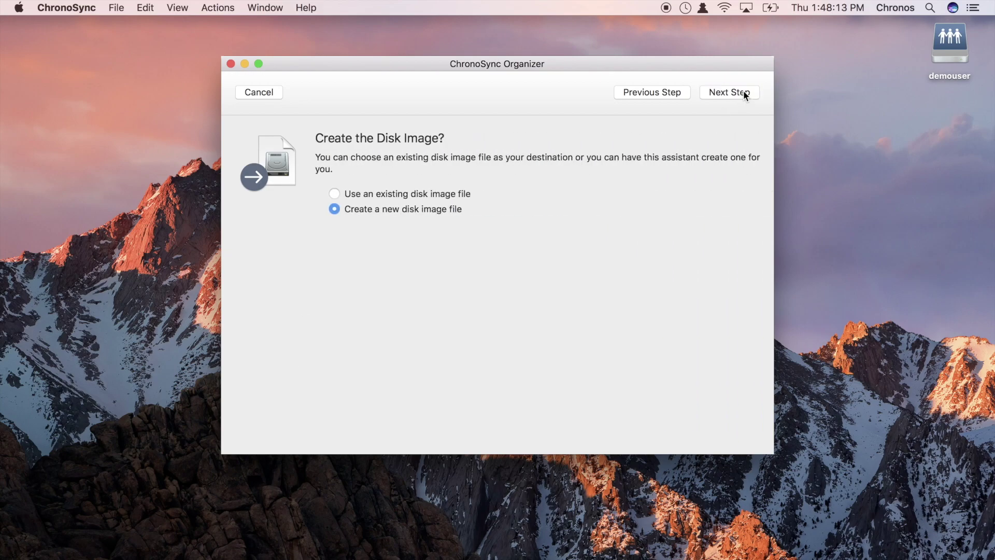
{"action": "left_click", "coordinate": [743, 92]}
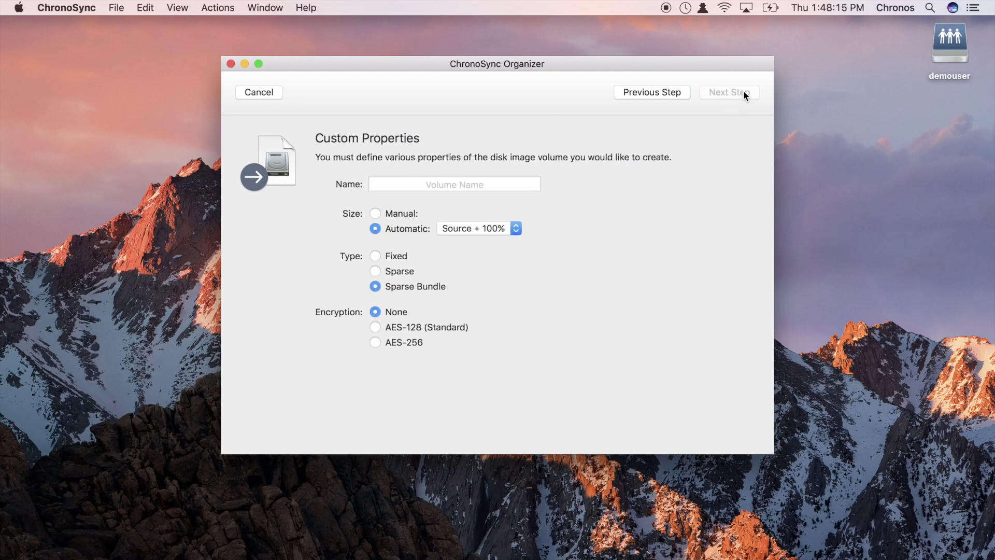
{"action": "type", "text": "Medi"}
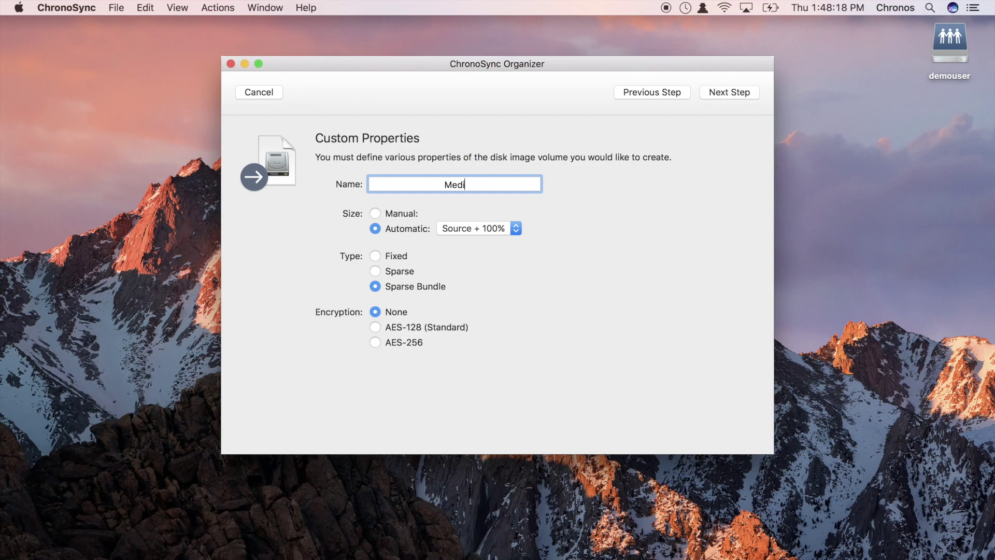
{"action": "type", "text": "a Backups"}
{"action": "left_click", "coordinate": [515, 228]}
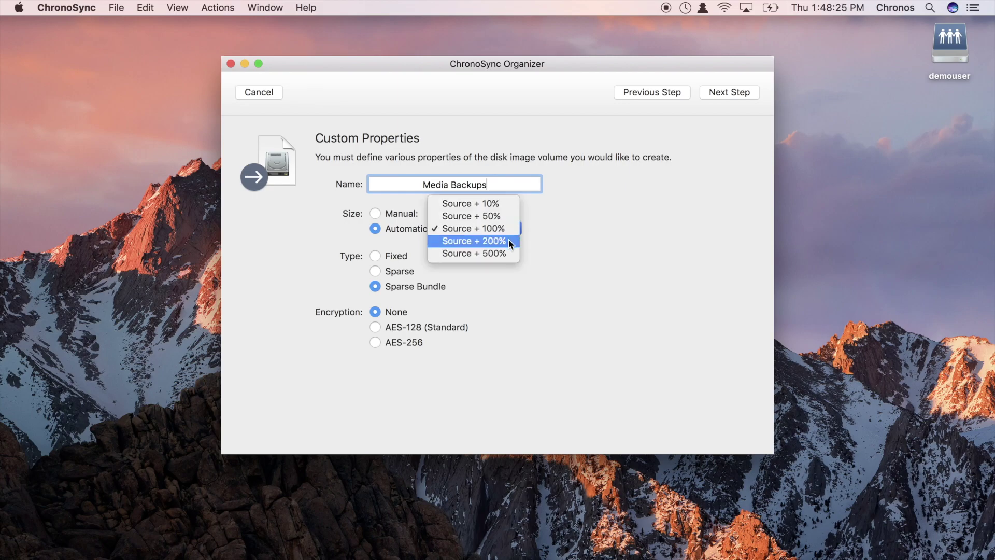
{"action": "left_click", "coordinate": [509, 241]}
Encrypt the image with AES-128 and enter its encryption key
{"action": "left_click", "coordinate": [375, 327]}
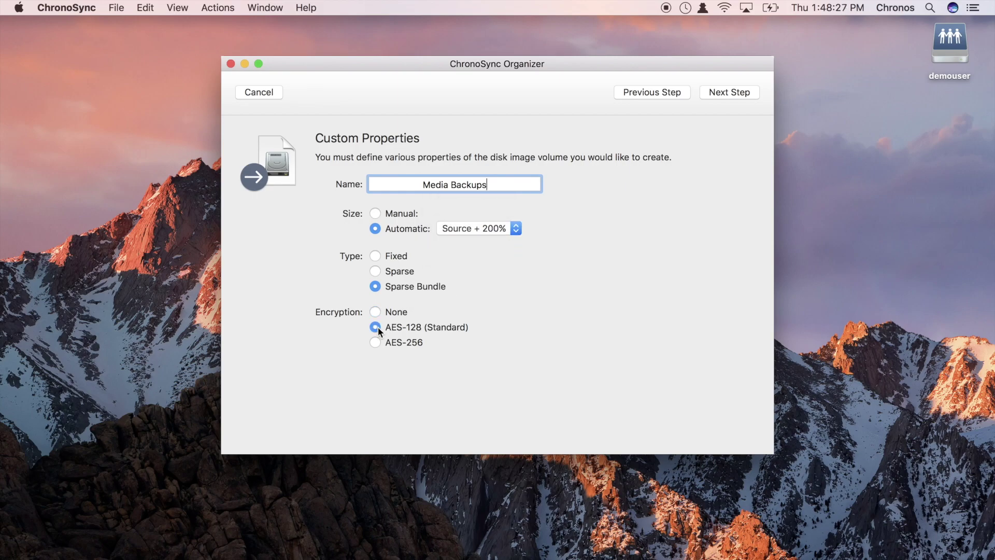
{"action": "left_click", "coordinate": [743, 92]}
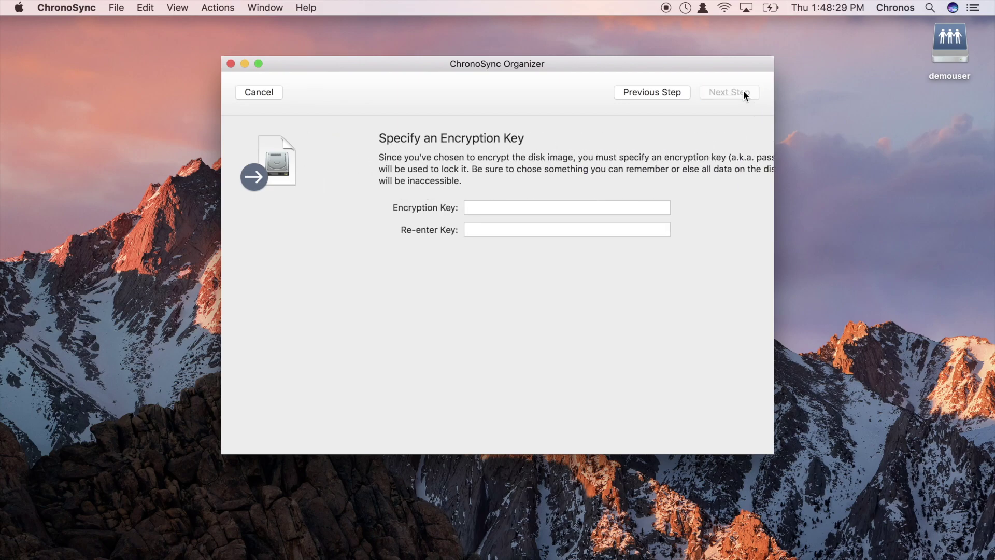
{"action": "type", "text": "abc"}
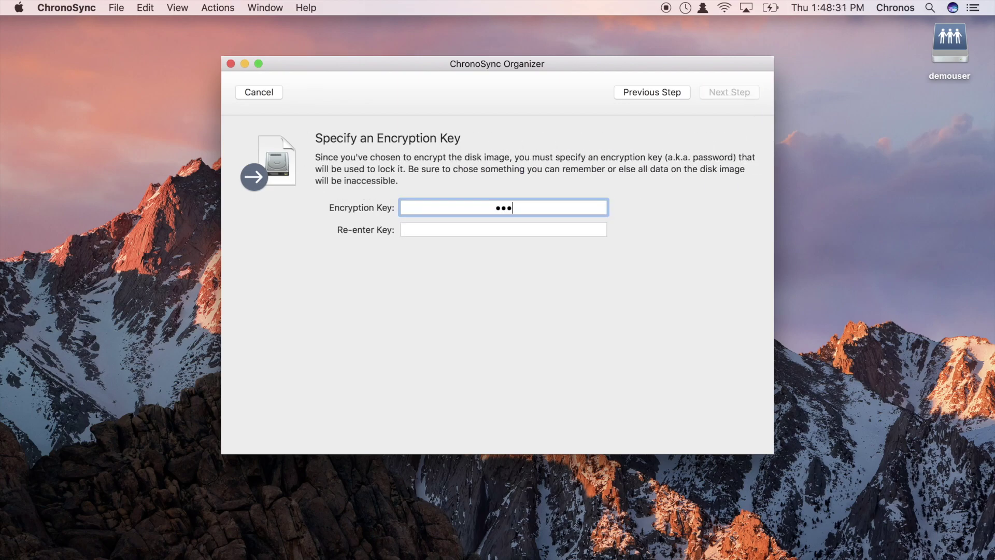
{"action": "type", "text": "def"}
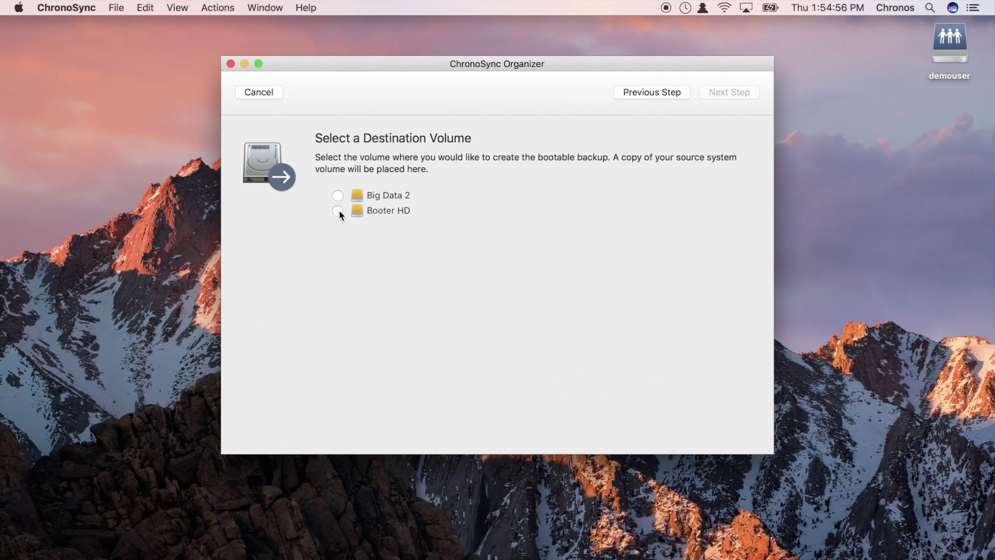
Back up to Booter HD, erasing it as journaled encrypted HFS+, keeping its name, and enter the key
{"action": "left_click", "coordinate": [338, 210]}
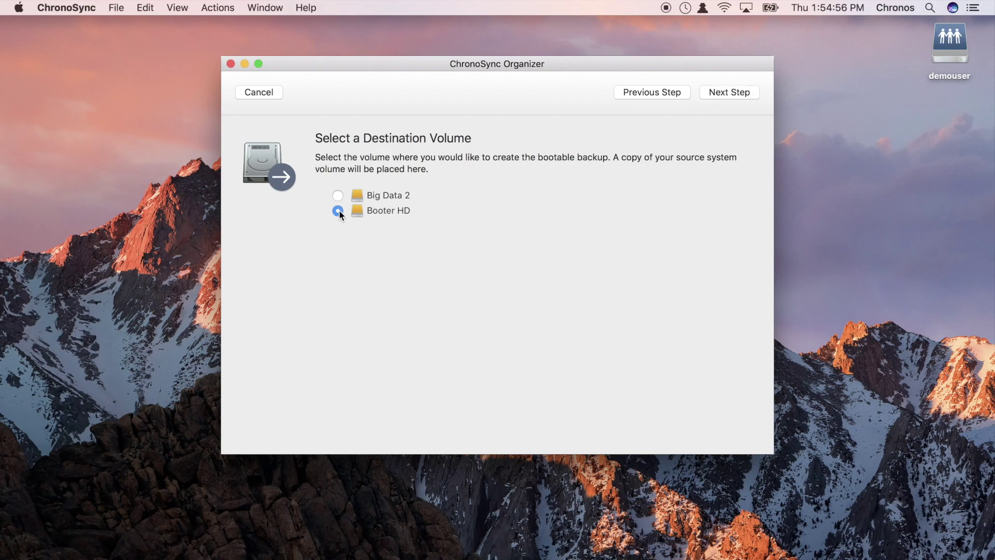
{"action": "left_click", "coordinate": [718, 98]}
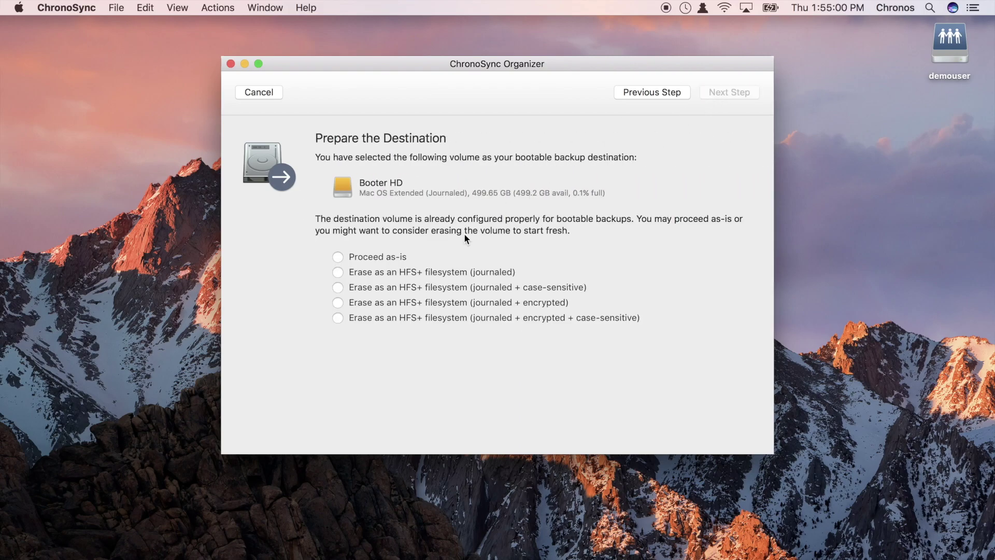
{"action": "left_click", "coordinate": [339, 302]}
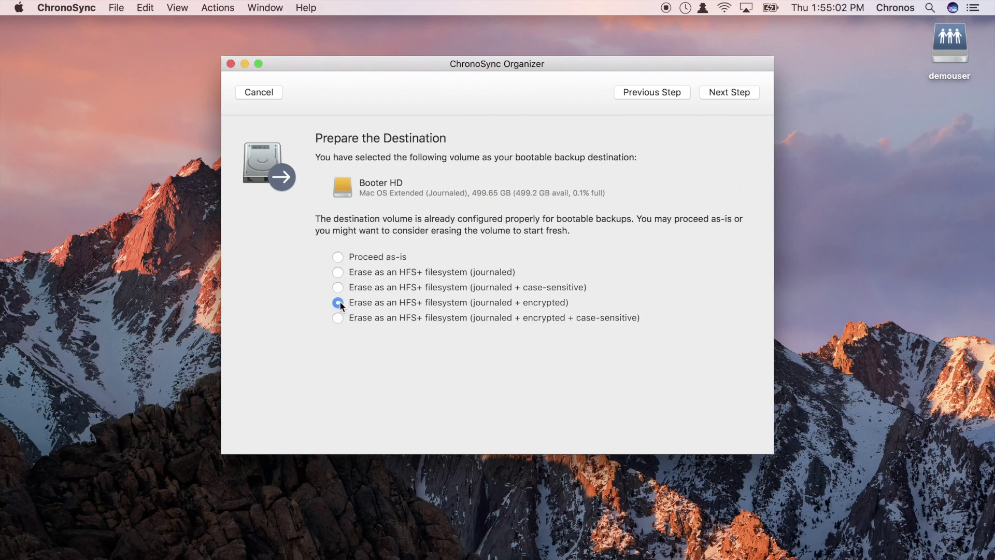
{"action": "left_click", "coordinate": [736, 98]}
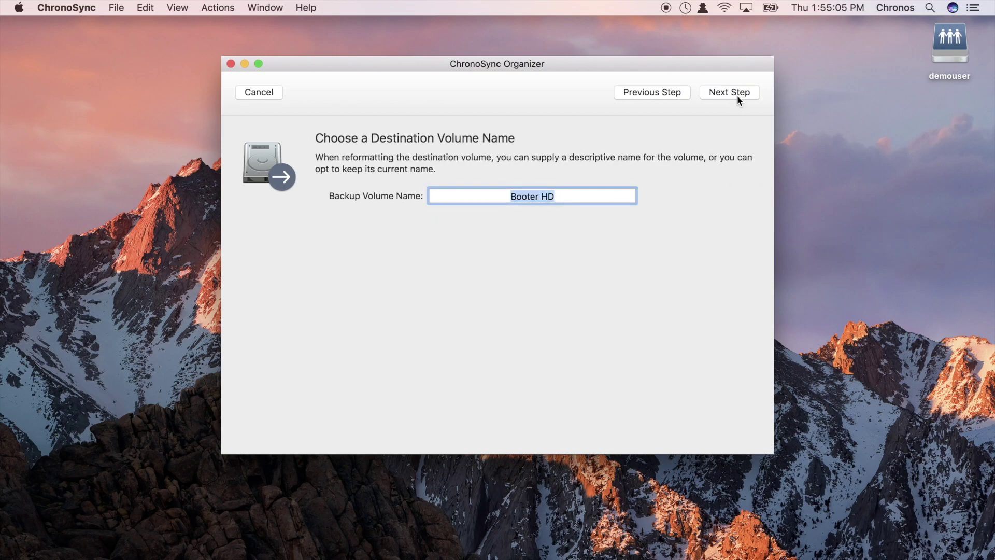
{"action": "left_click", "coordinate": [739, 98]}
{"action": "type", "text": "p"}
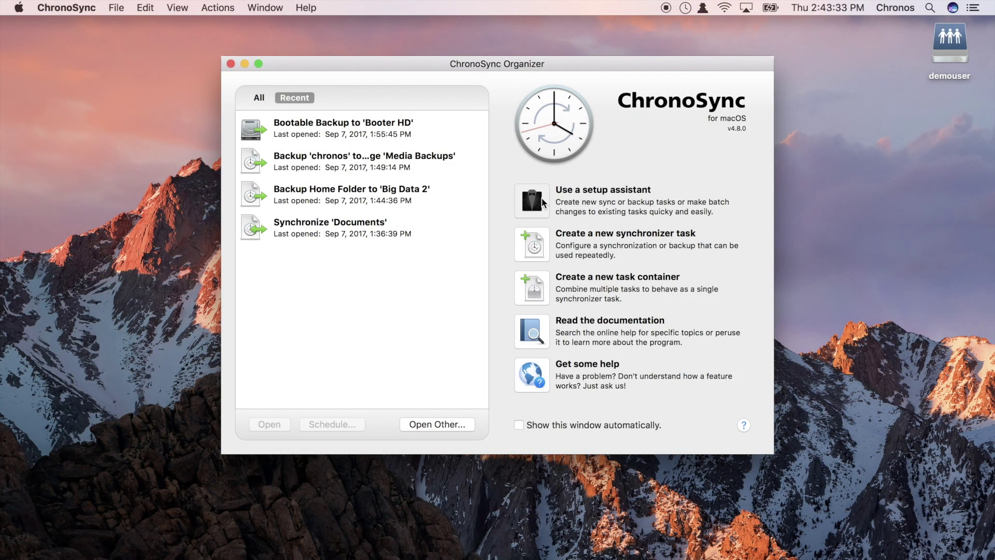
Select three tasks in the Modify Error Handling assistant
{"action": "left_click", "coordinate": [542, 197]}
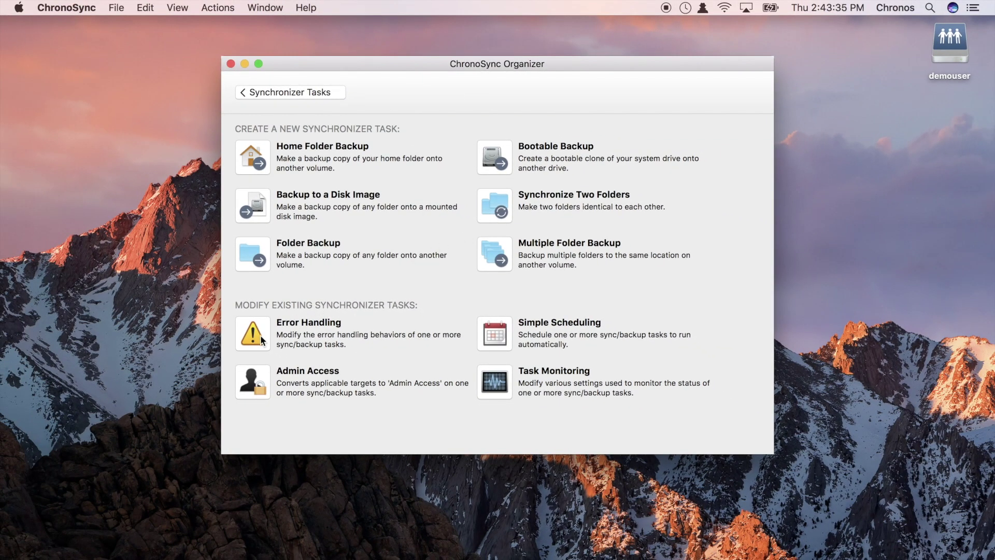
{"action": "left_click", "coordinate": [262, 340]}
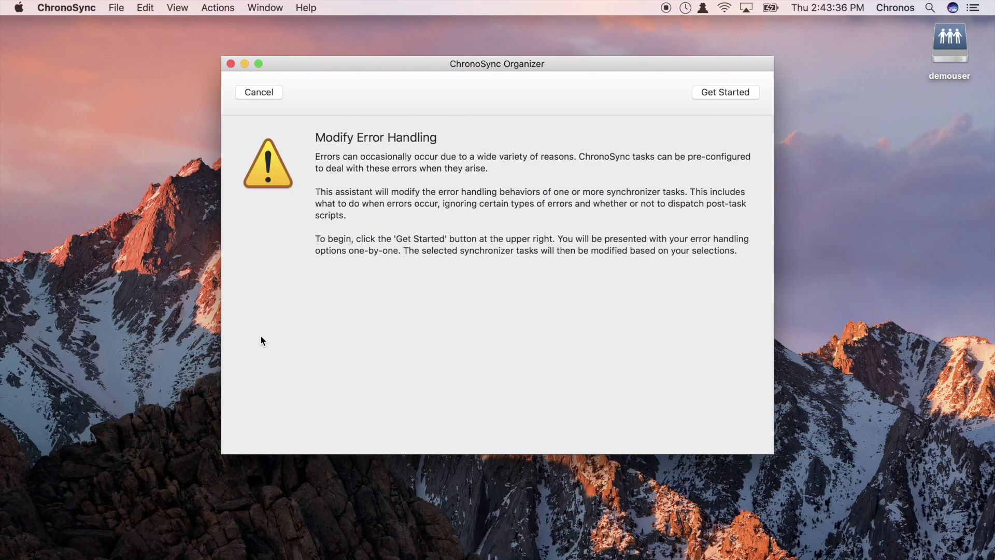
{"action": "left_click", "coordinate": [708, 96]}
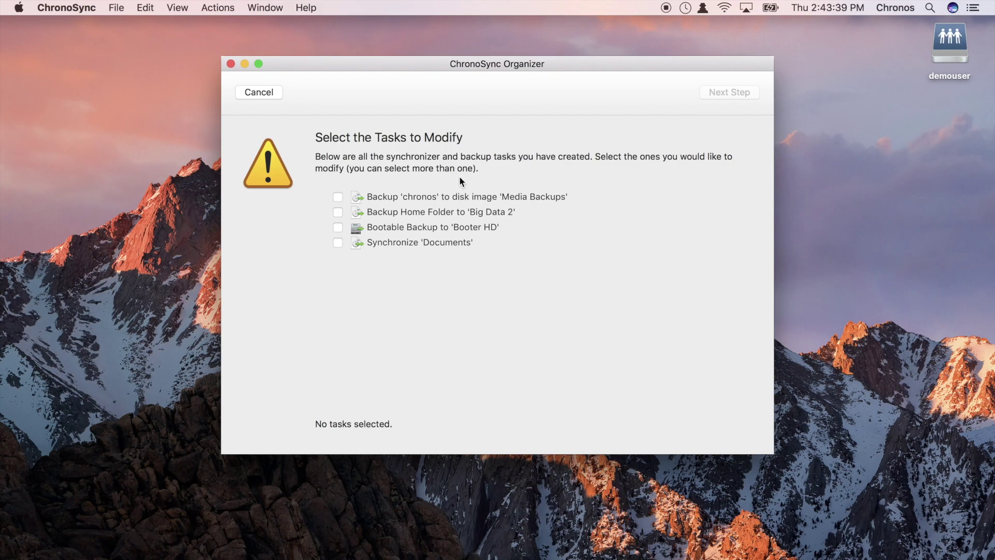
{"action": "left_click", "coordinate": [338, 198]}
{"action": "left_click", "coordinate": [338, 213]}
{"action": "left_click", "coordinate": [338, 242]}
Skip erroring files, copy date-rolled-back files anyway, and apply the settings
{"action": "left_click", "coordinate": [720, 91]}
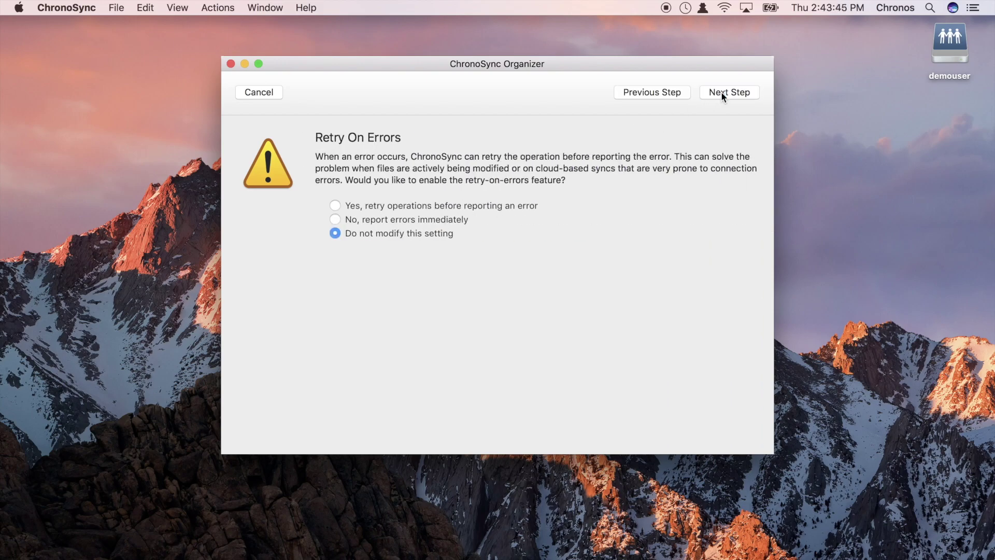
{"action": "left_click", "coordinate": [721, 91]}
{"action": "left_click", "coordinate": [720, 92]}
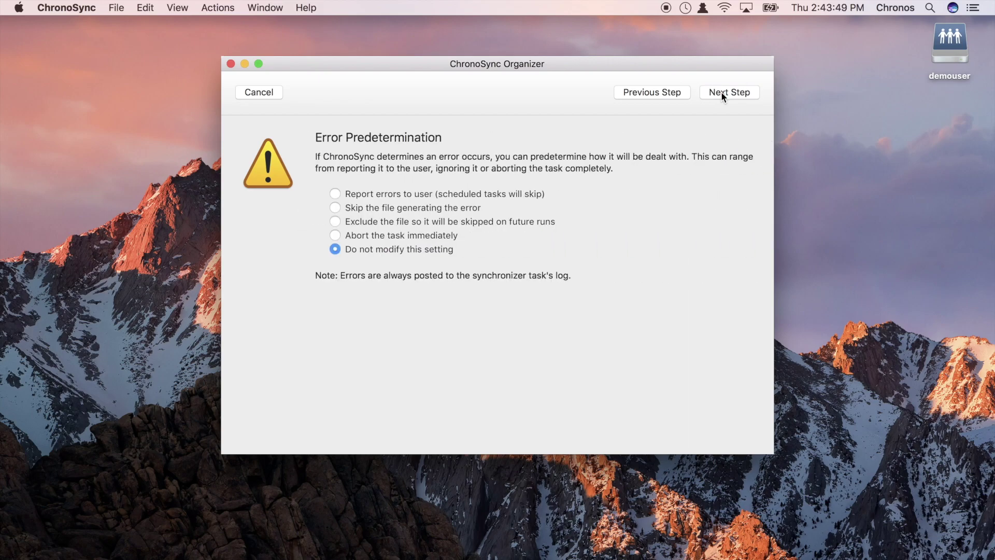
{"action": "left_click", "coordinate": [335, 206]}
{"action": "left_click", "coordinate": [727, 93]}
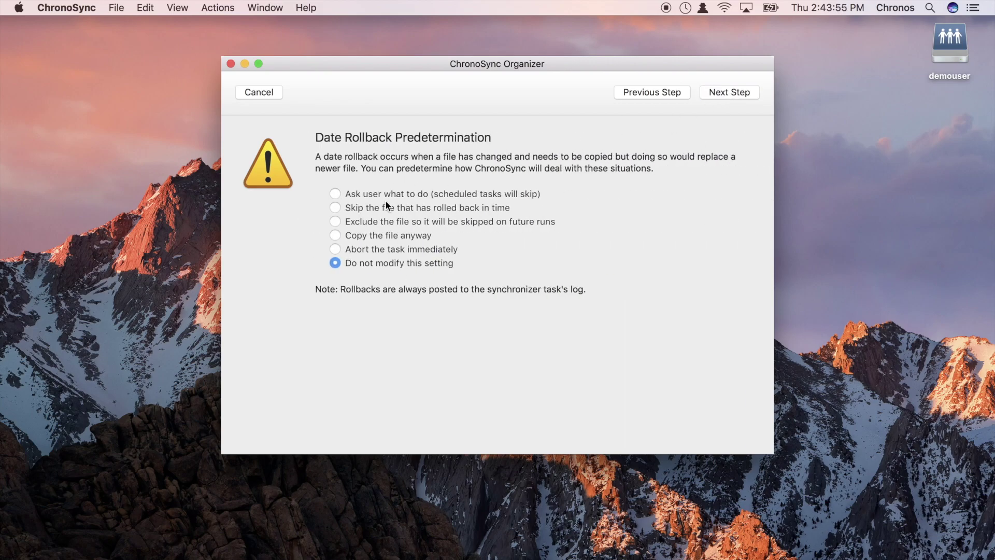
{"action": "left_click", "coordinate": [335, 242]}
{"action": "left_click", "coordinate": [714, 92]}
{"action": "left_click", "coordinate": [713, 92]}
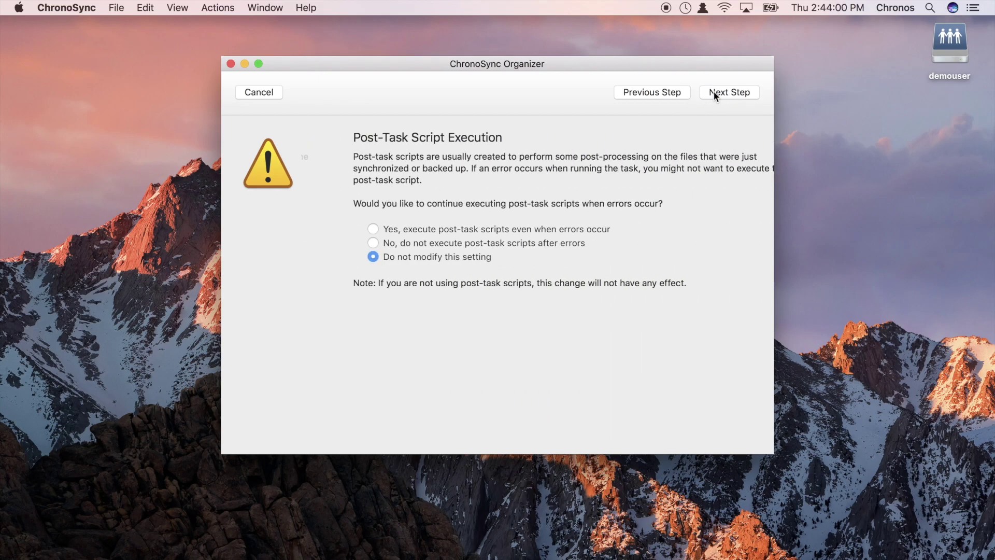
{"action": "left_click", "coordinate": [714, 92]}
{"action": "left_click", "coordinate": [714, 92]}
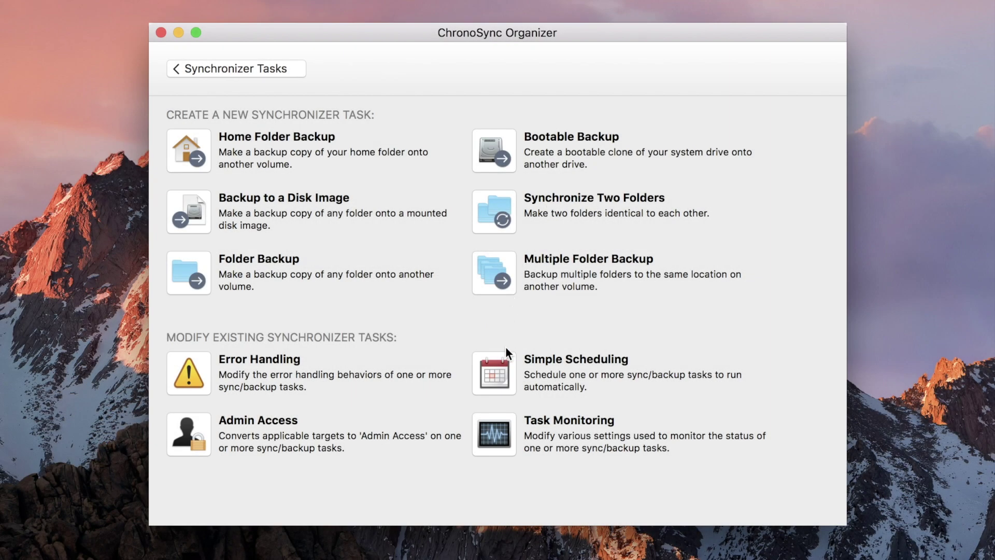
Select all four tasks in the Simple Scheduling assistant
{"action": "left_click", "coordinate": [503, 364]}
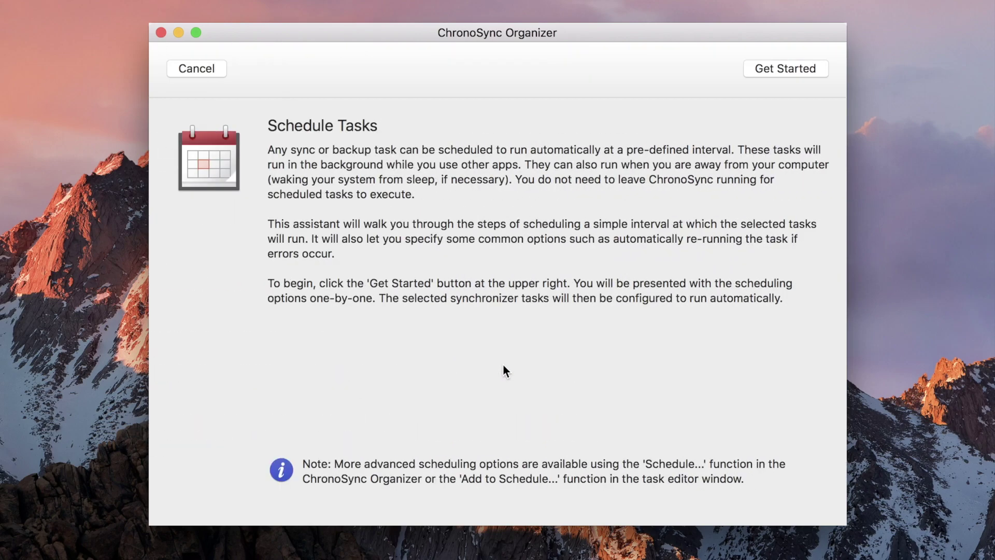
{"action": "left_click", "coordinate": [773, 71]}
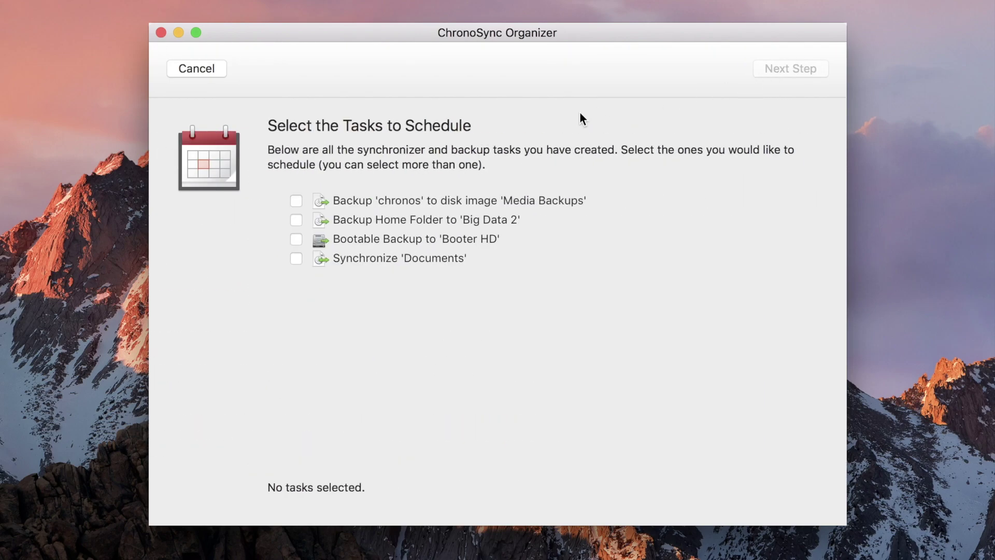
{"action": "left_click", "coordinate": [295, 202]}
{"action": "left_click", "coordinate": [297, 218]}
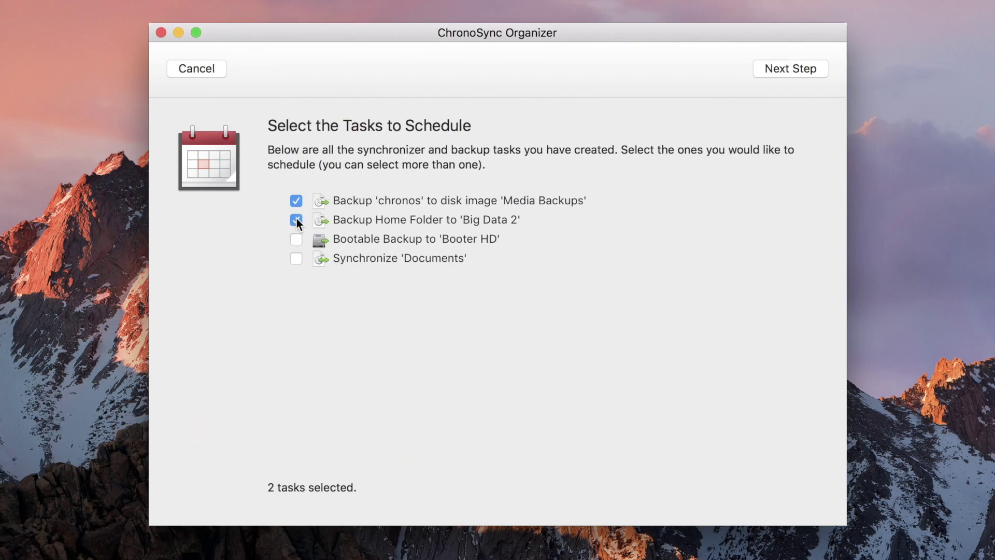
{"action": "left_click", "coordinate": [297, 238]}
{"action": "left_click", "coordinate": [296, 258]}
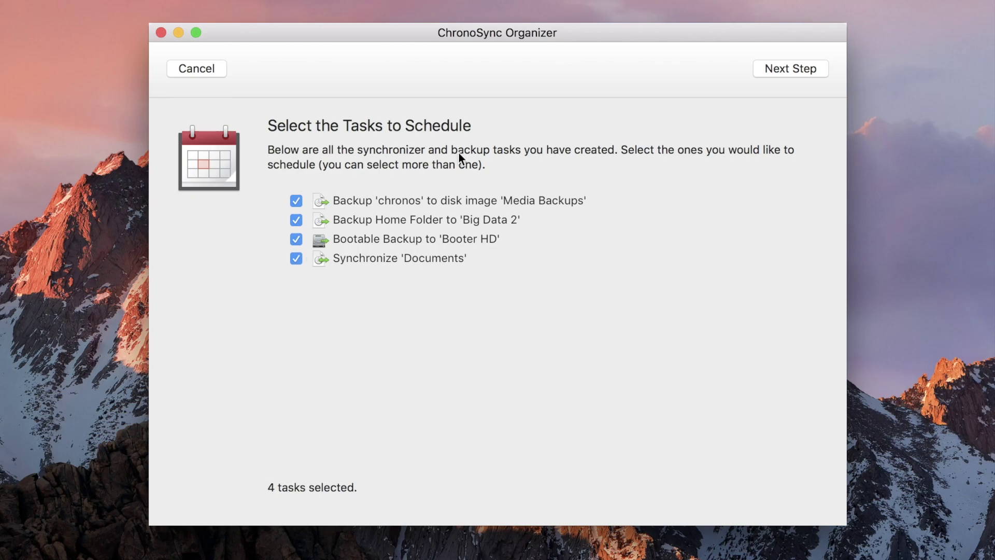
Set the repeating interval to Monthly and view the day-of-month choices
{"action": "left_click", "coordinate": [781, 68]}
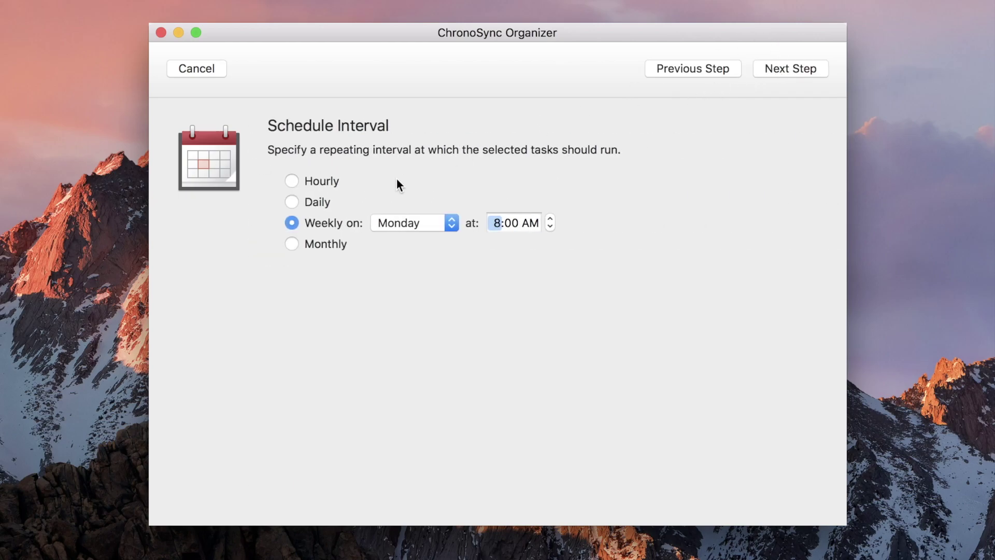
{"action": "left_click", "coordinate": [291, 245]}
{"action": "left_click", "coordinate": [413, 242]}
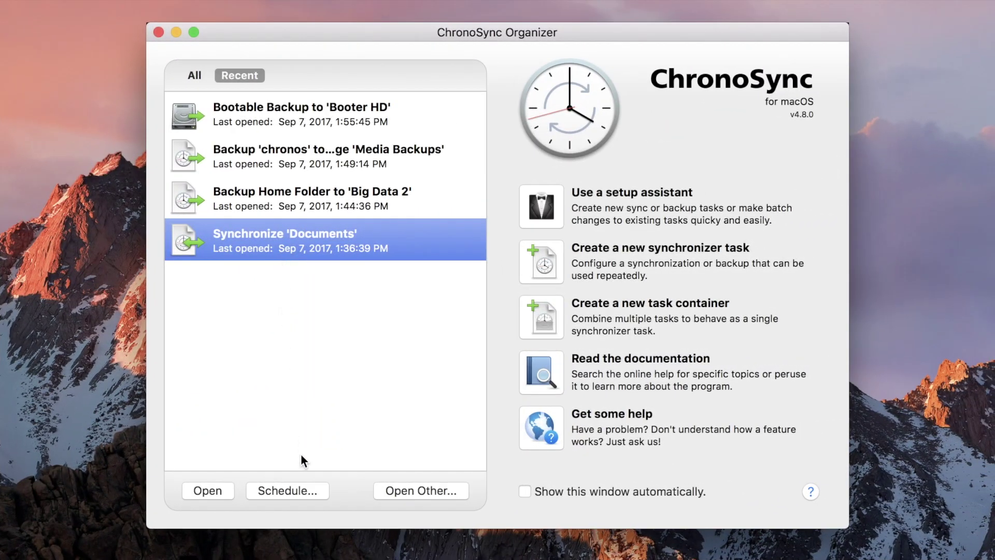
Start a schedule for Synchronize 'Documents', trying Hourly, Daily, Weekly and Monthly intervals
{"action": "left_click", "coordinate": [302, 490]}
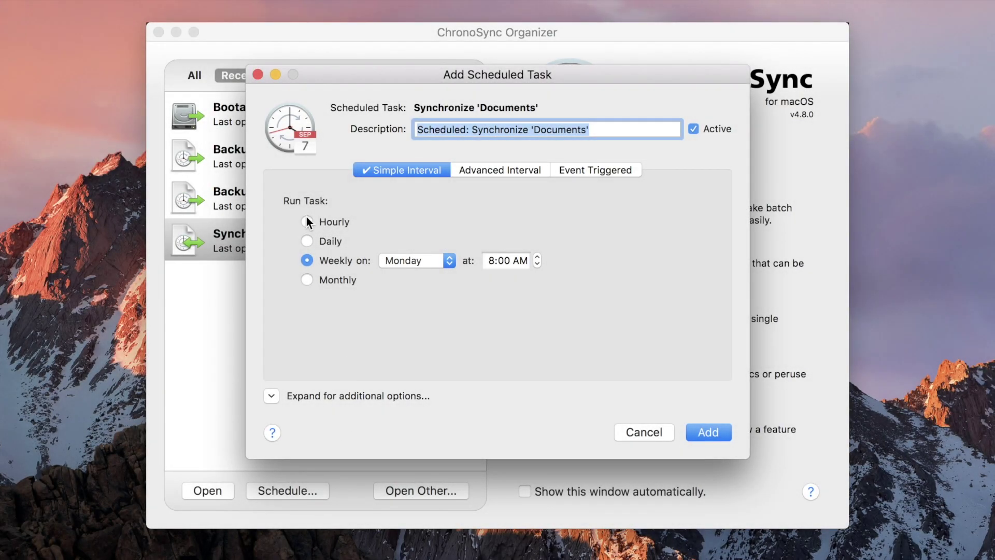
{"action": "left_click", "coordinate": [307, 221]}
{"action": "left_click", "coordinate": [307, 241]}
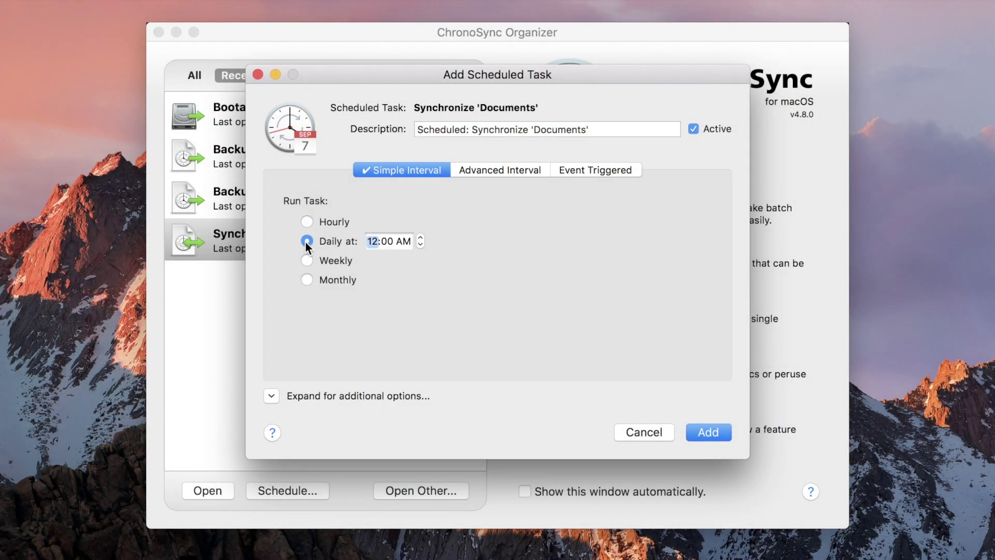
{"action": "left_click", "coordinate": [307, 260]}
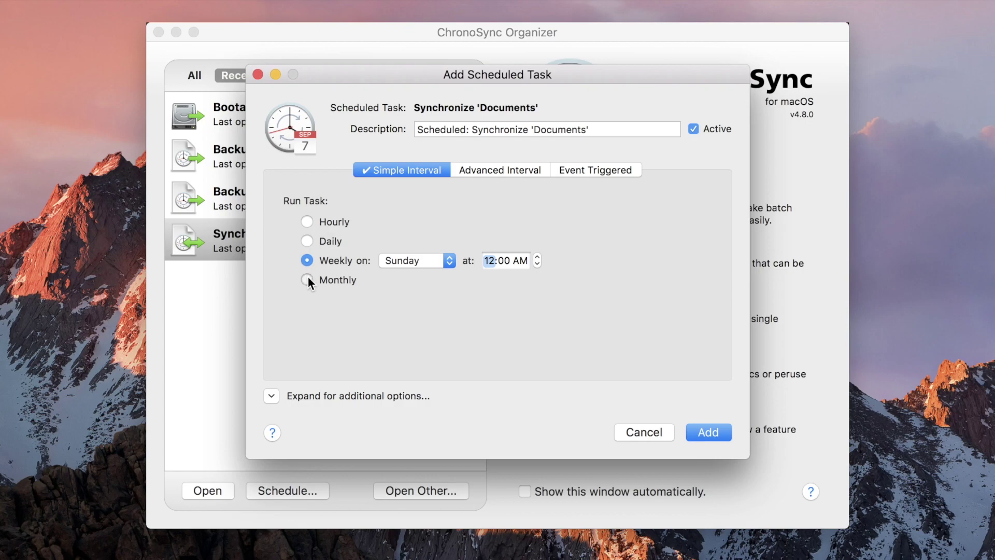
{"action": "left_click", "coordinate": [307, 280]}
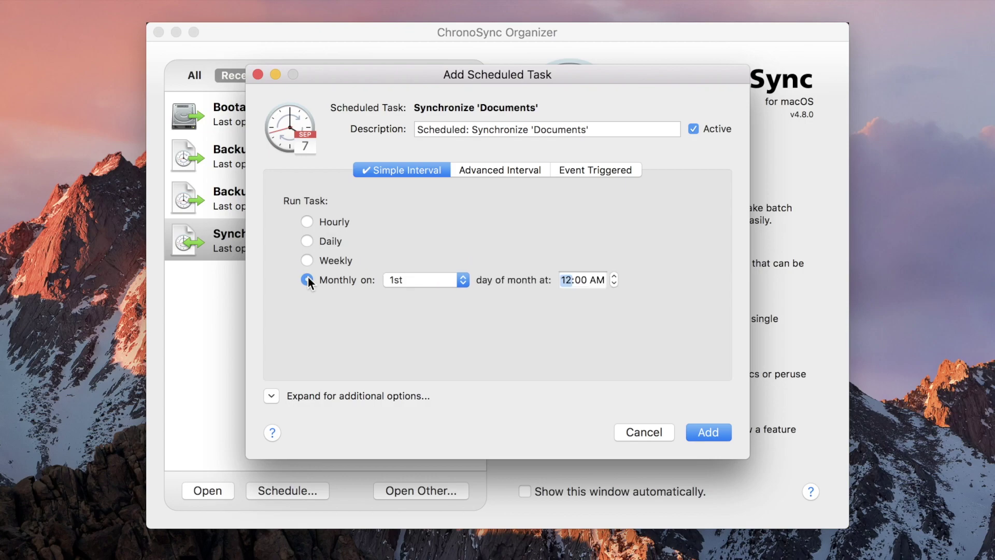
Set the Advanced Interval to Weekly
{"action": "left_click", "coordinate": [491, 168]}
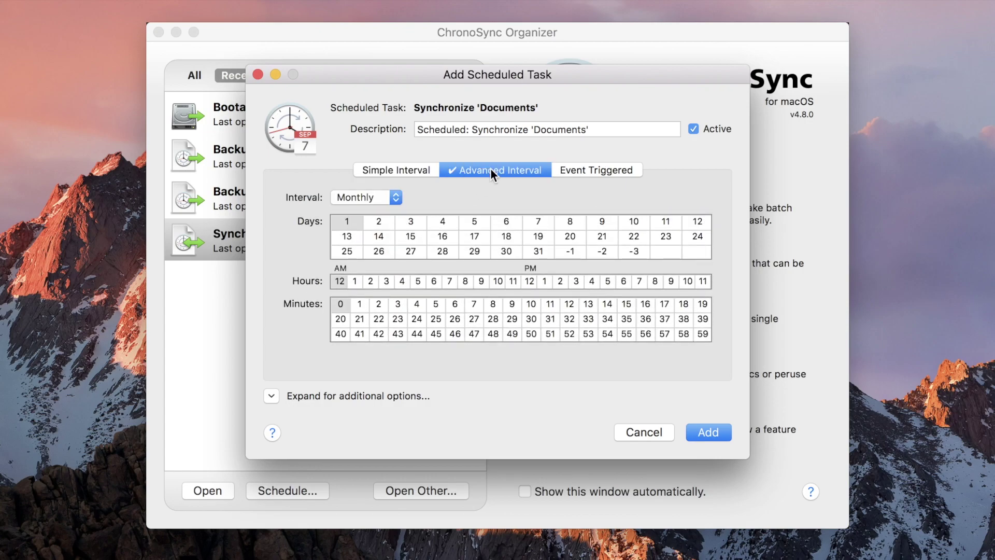
{"action": "left_click", "coordinate": [398, 202]}
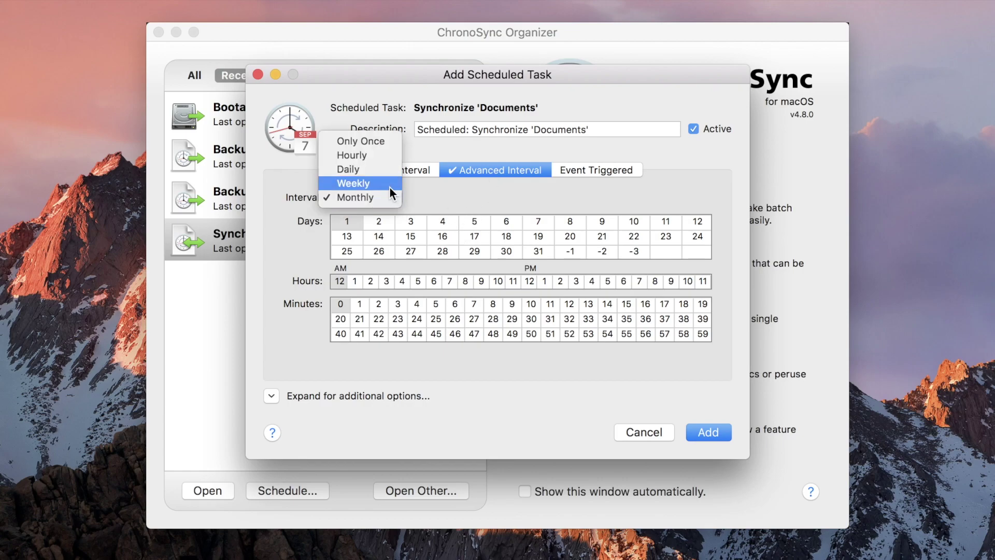
{"action": "left_click", "coordinate": [389, 186]}
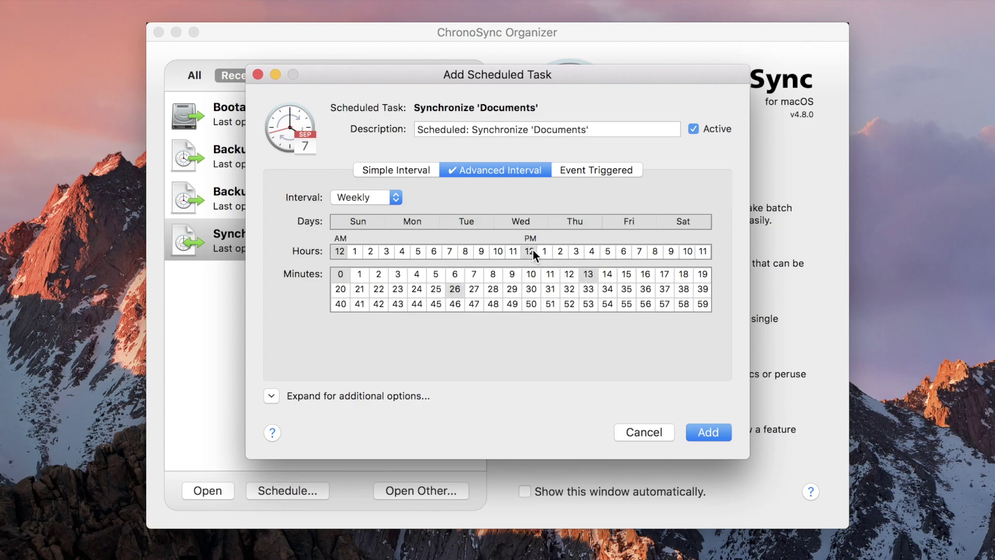
{"action": "left_click", "coordinate": [601, 171]}
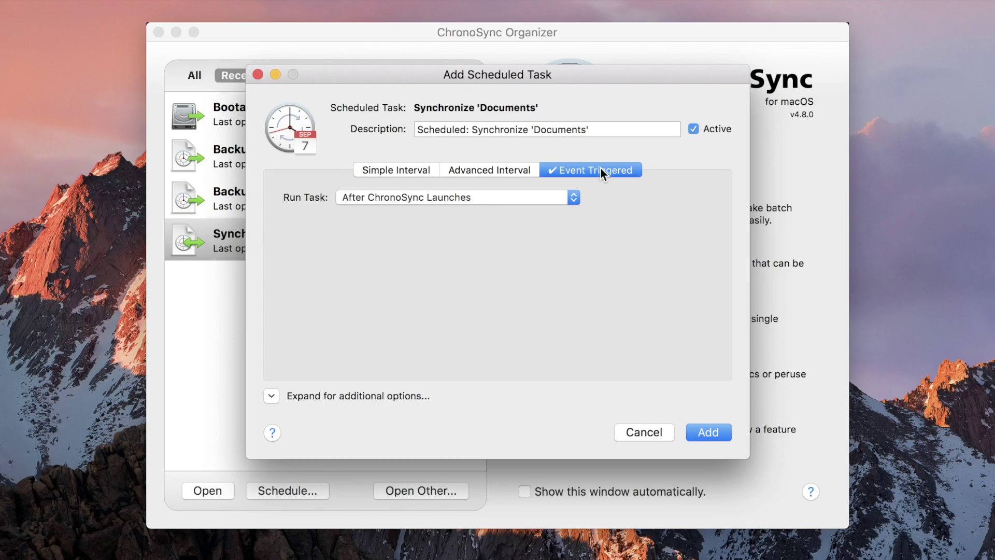
Trigger on filesystem changes beneath the left target with 15 s grace and 300 s max delays, and add it
{"action": "left_click", "coordinate": [562, 202]}
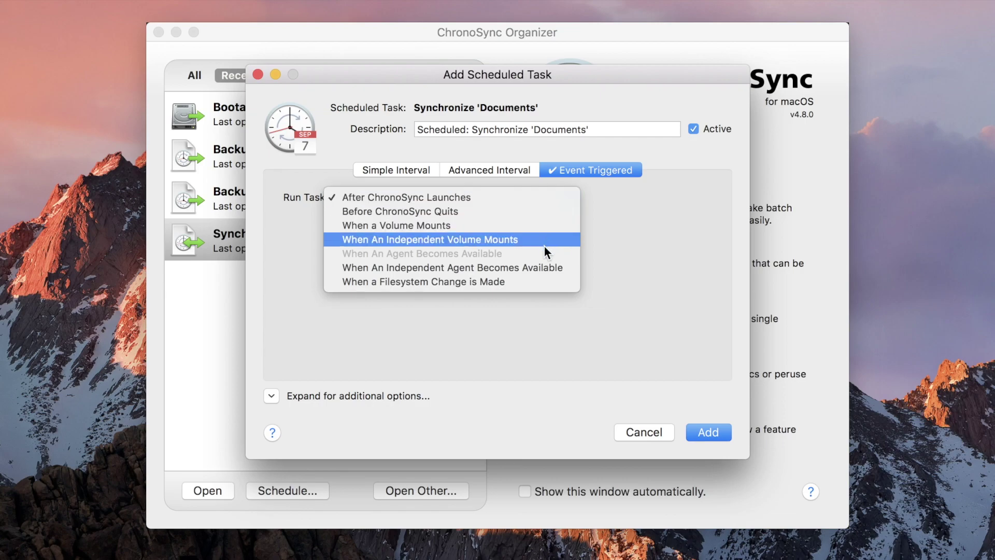
{"action": "left_click", "coordinate": [536, 282]}
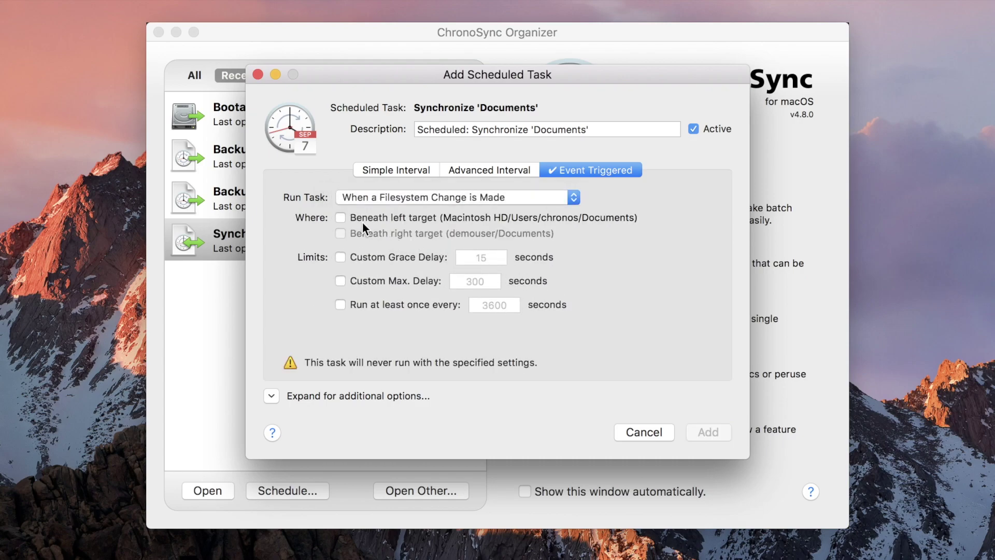
{"action": "left_click", "coordinate": [340, 217]}
{"action": "left_click", "coordinate": [340, 257]}
{"action": "left_click", "coordinate": [340, 280]}
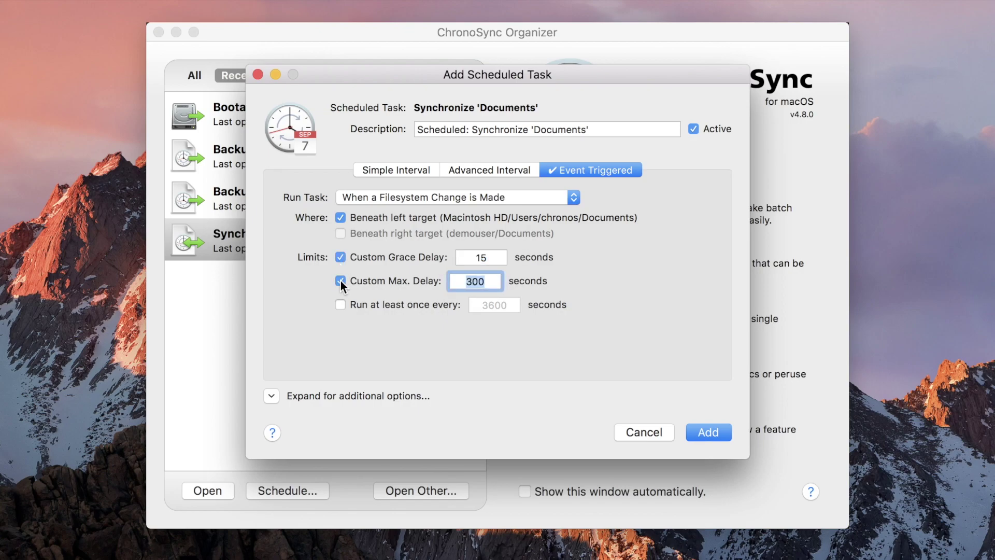
{"action": "left_click", "coordinate": [717, 428]}
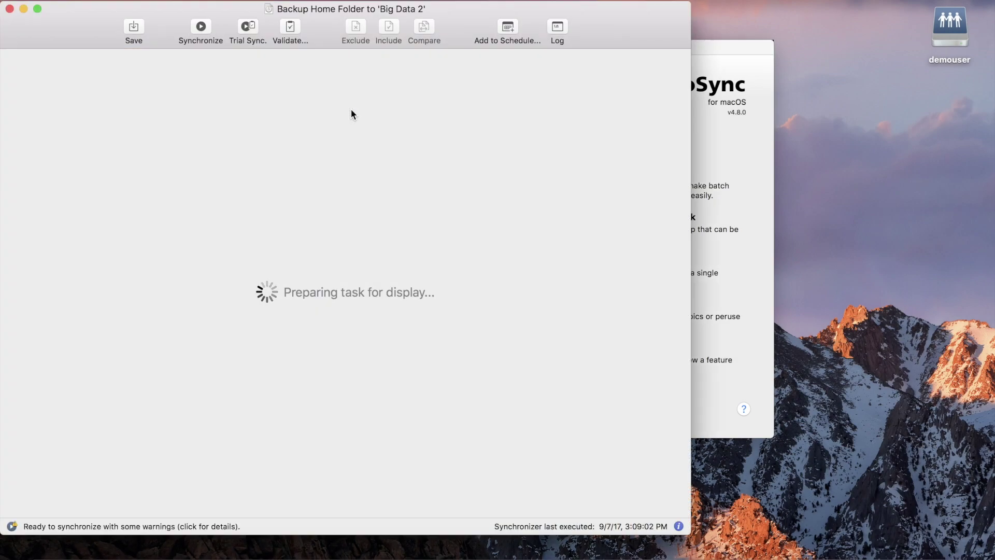
Open validation for the Backup Home Folder to 'Big Data 2' task
{"action": "left_click", "coordinate": [207, 27]}
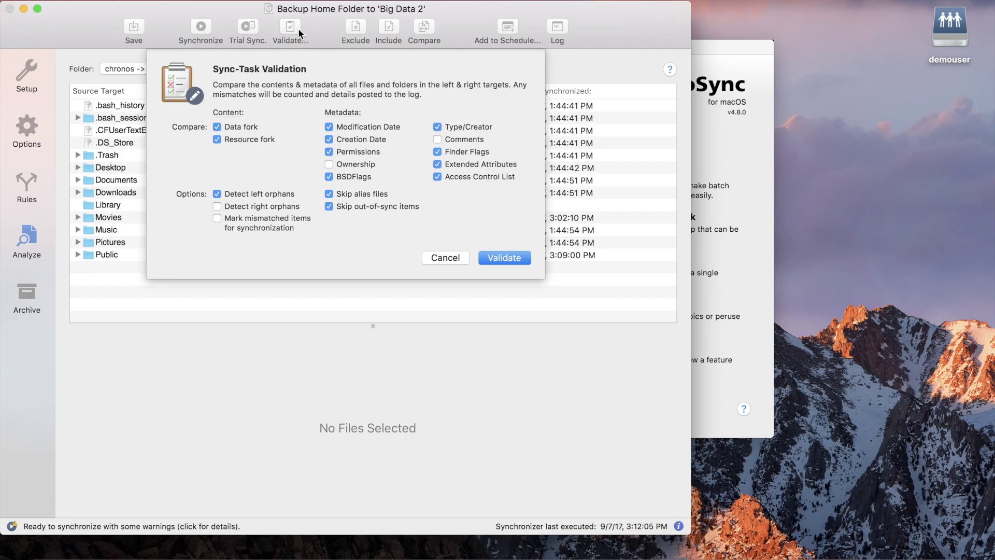
Run validation on the Backup Home Folder to 'Big Data 2' task
{"action": "left_click", "coordinate": [509, 257]}
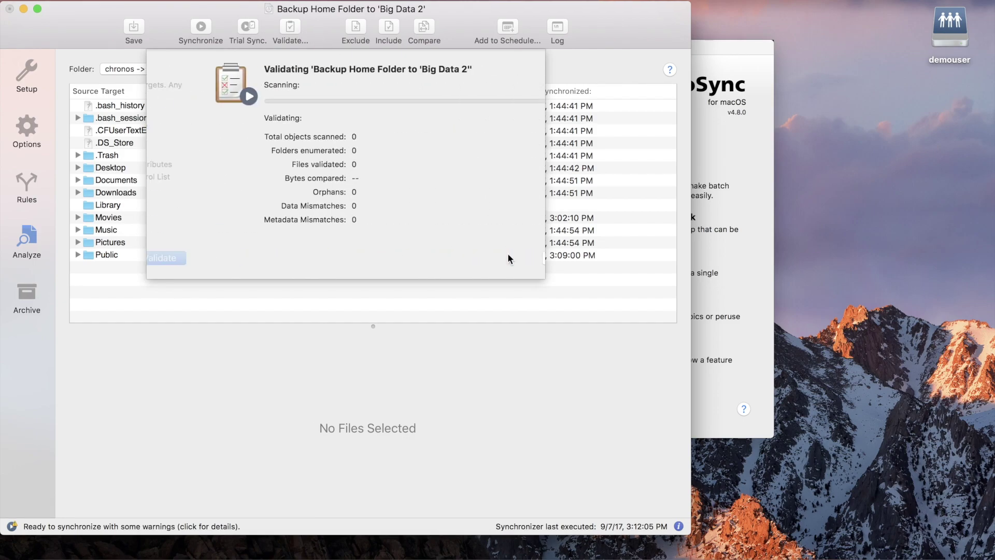